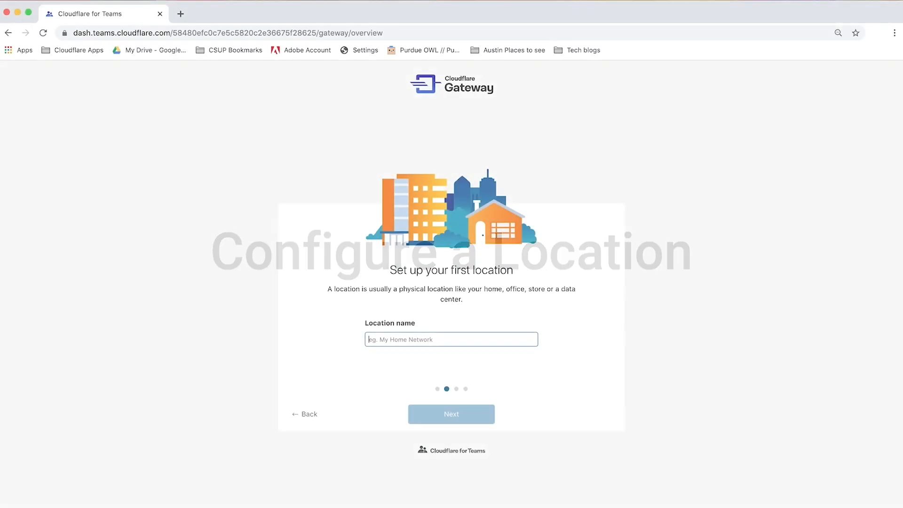
Step: Name the first location AUS-1 and accept the prefilled IP address for it
type("AUS")
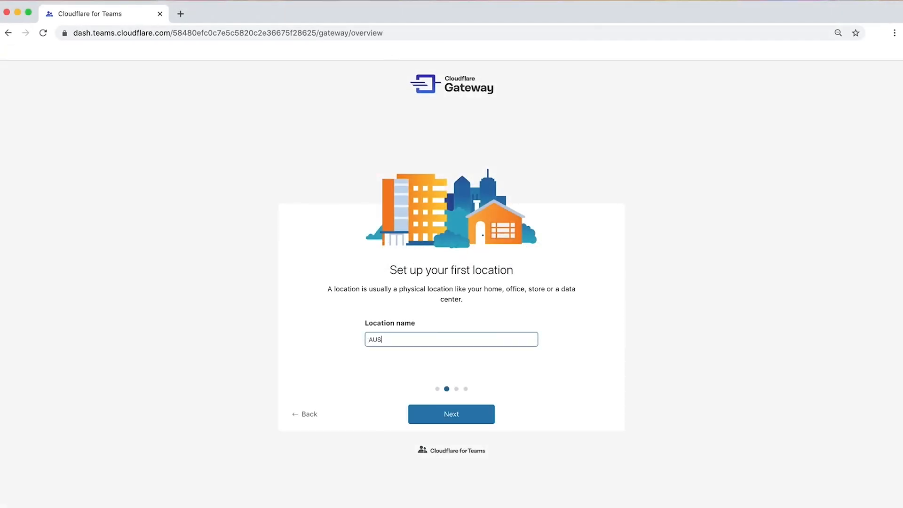
type("-1")
left_click(487, 421)
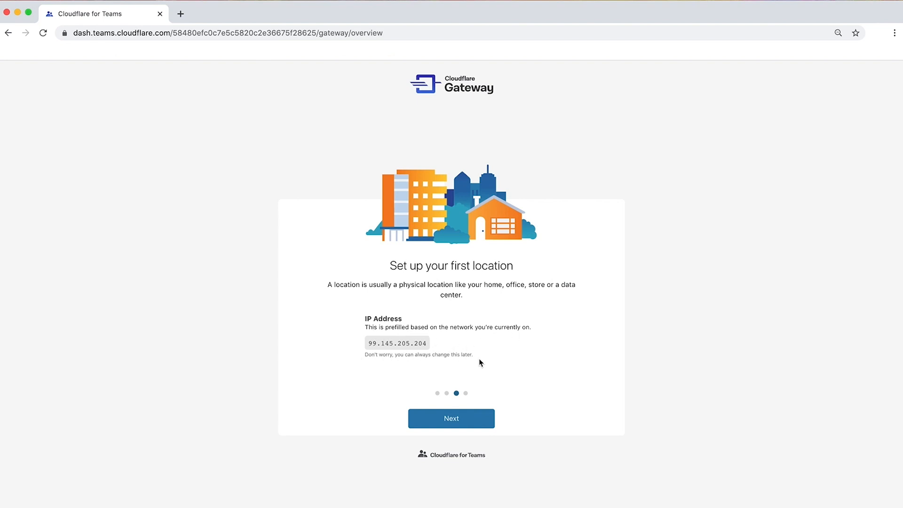
left_click(470, 417)
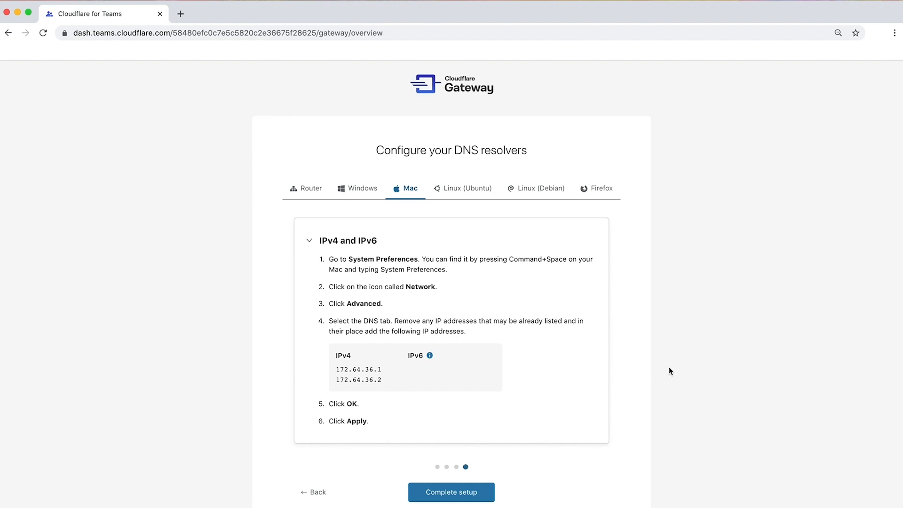
Step: Switch to System Preferences and open the advanced DNS settings of the Wi-Fi network connection
key("super+space")
type("system")
key("Return")
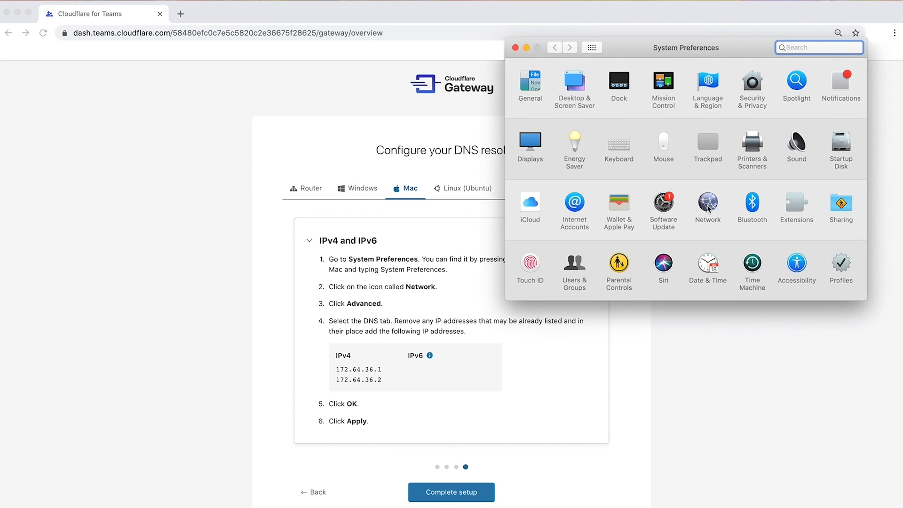
left_click(708, 207)
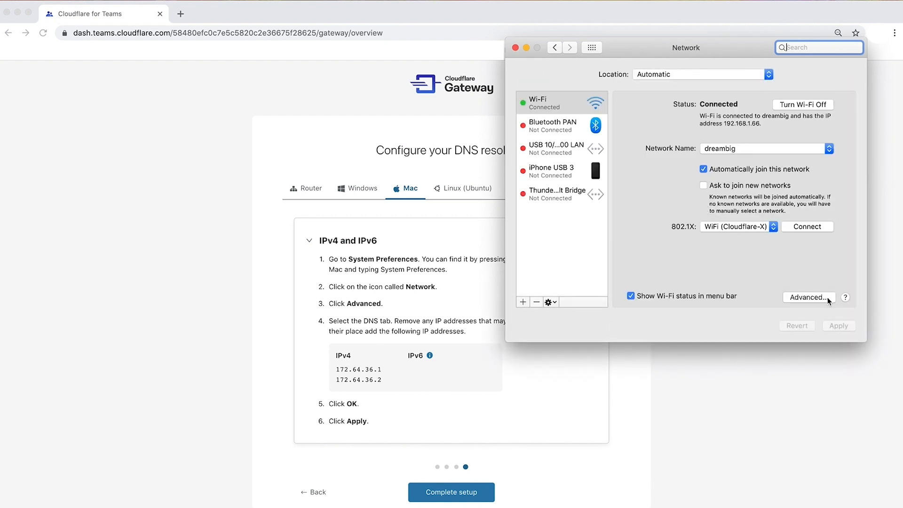
left_click(809, 298)
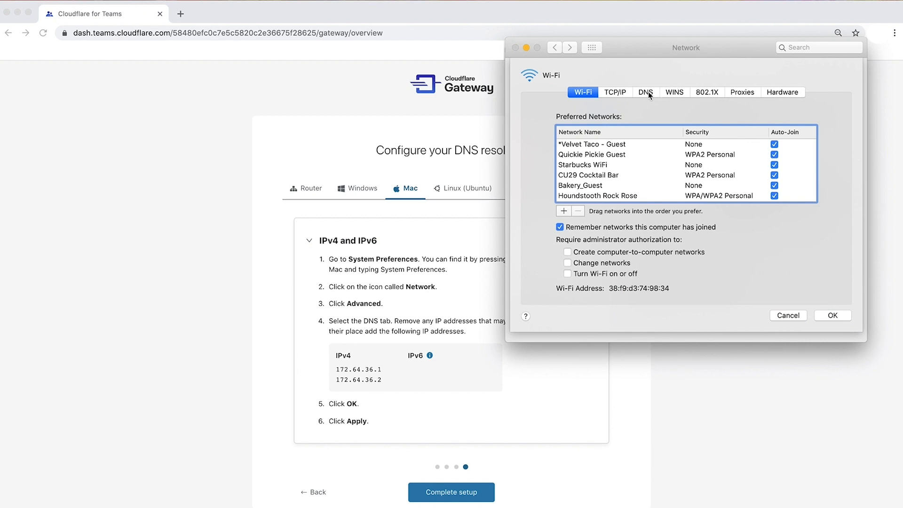
left_click(647, 92)
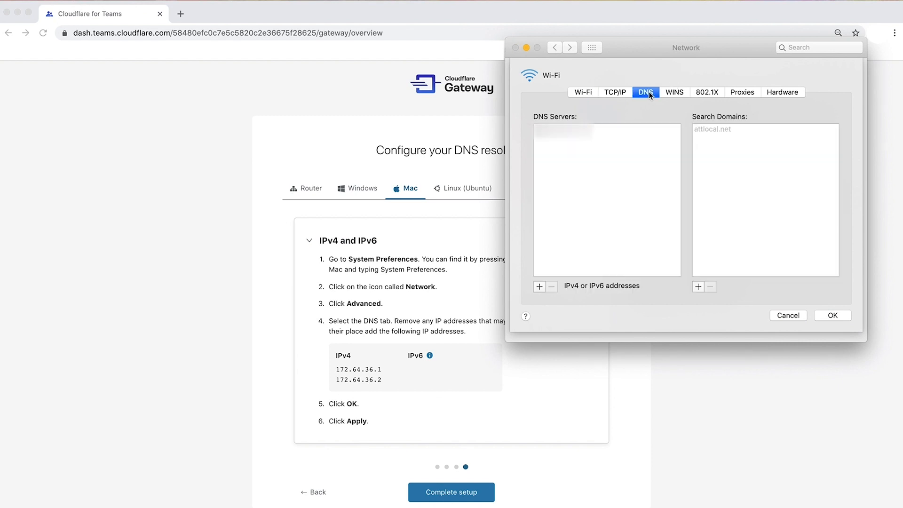
Step: Add 172.64.36.1 and 172.64.36.2 as the Wi-Fi connection's DNS servers and accept the list
left_click(539, 286)
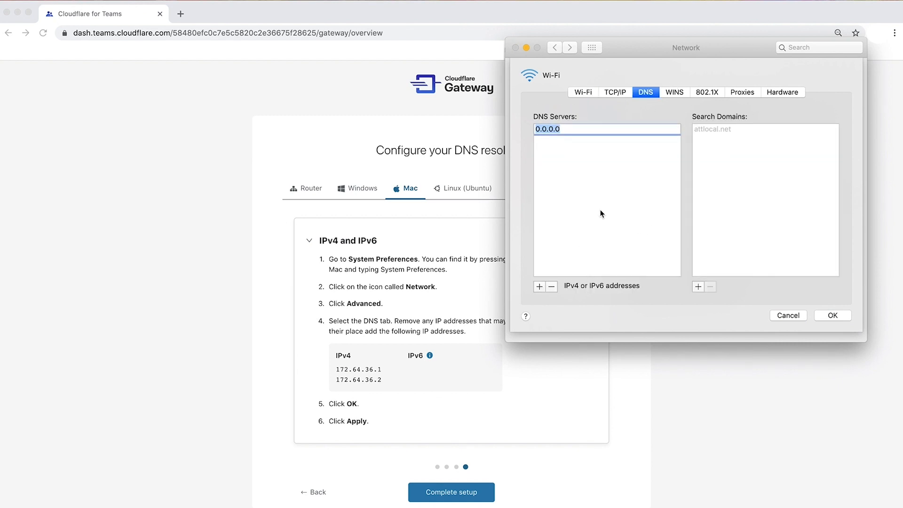
type("172.64.36.1")
left_click(540, 287)
type("17")
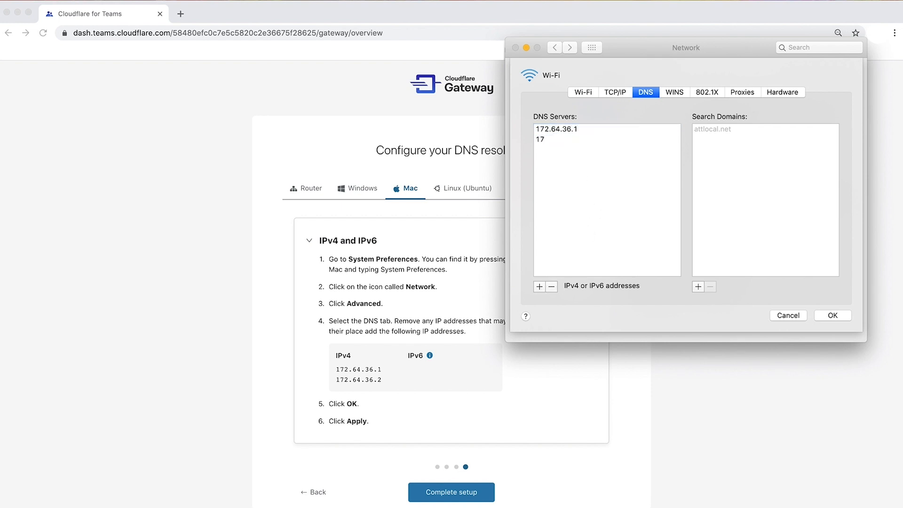
type("2.64.36.2")
left_click(554, 153)
left_click(836, 316)
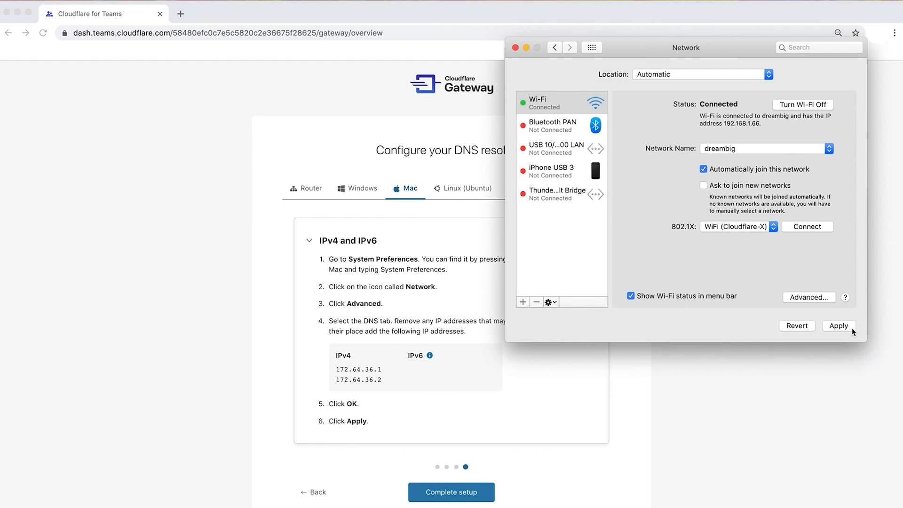
Step: Apply the network changes, close the network settings and complete the Gateway setup
left_click(852, 330)
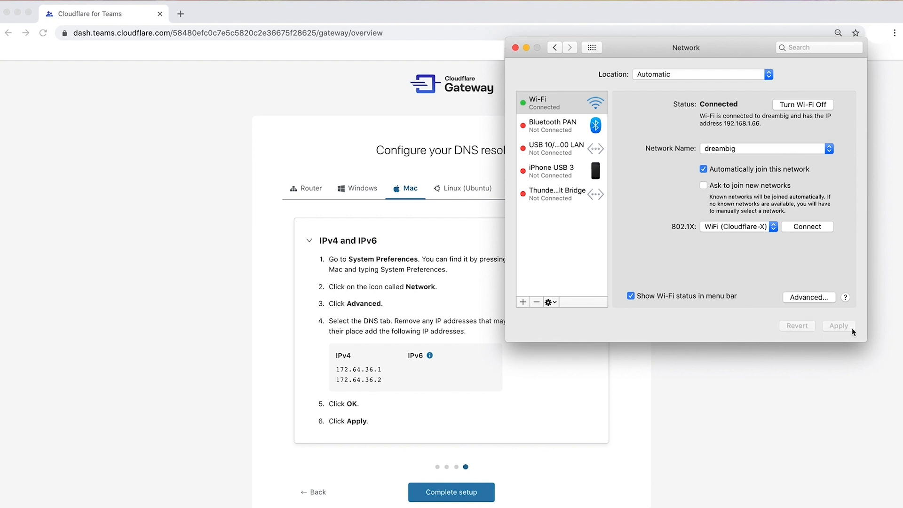
left_click(516, 47)
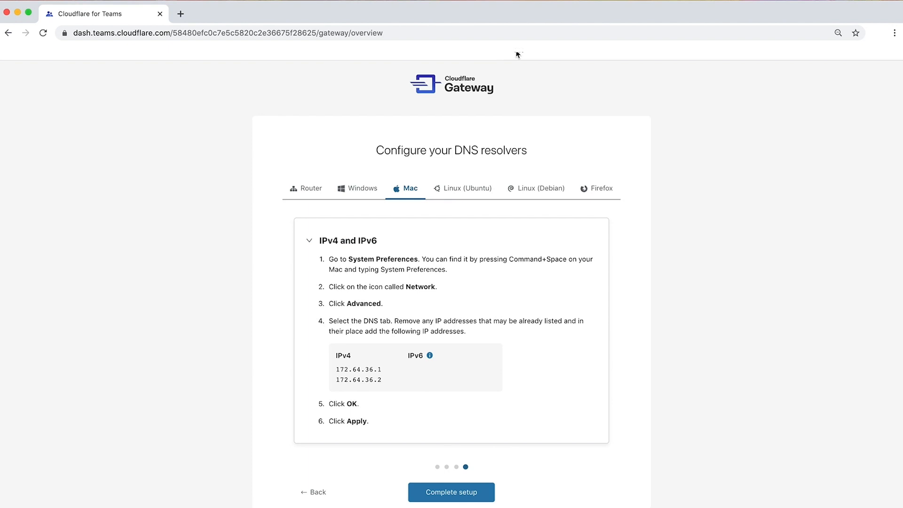
left_click(472, 492)
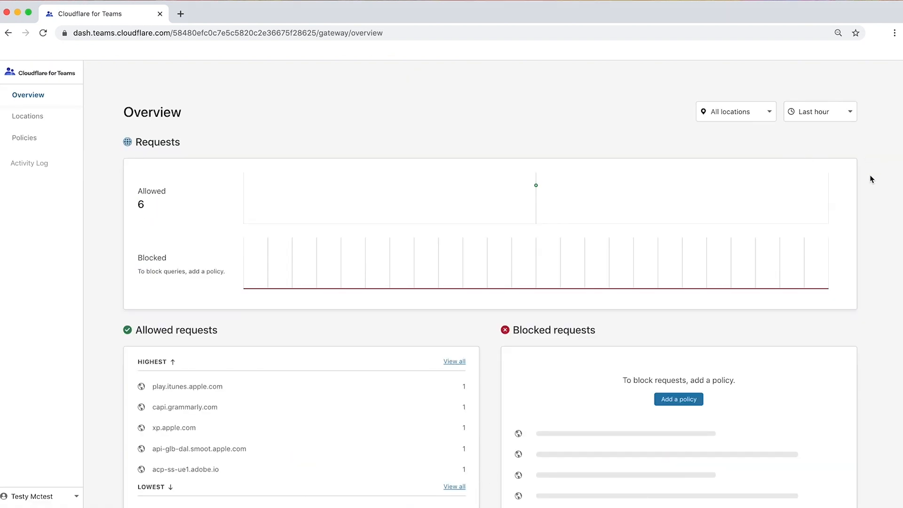
Step: Review the overview's request charts and domain lists, and open the AUS-1 location for editing
scroll(868, 188, "down", 3)
scroll(868, 187, "down", 1)
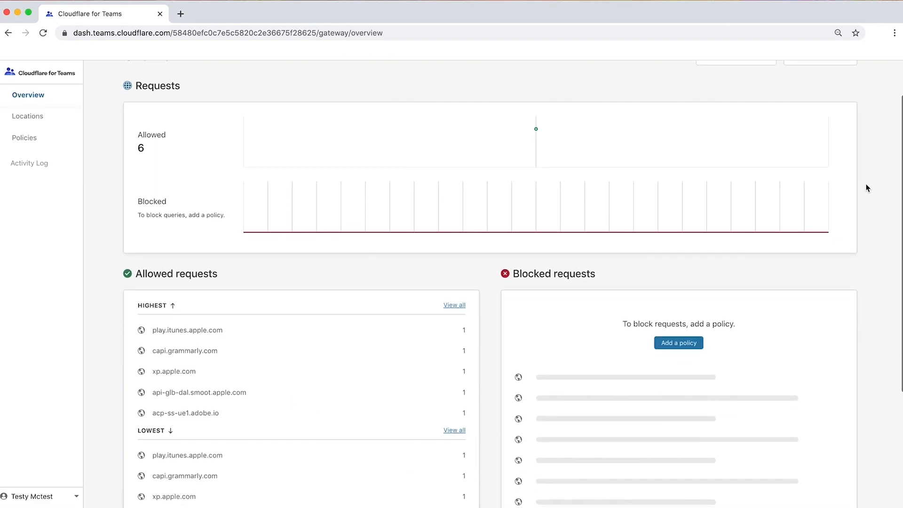
mouse_move(519, 148)
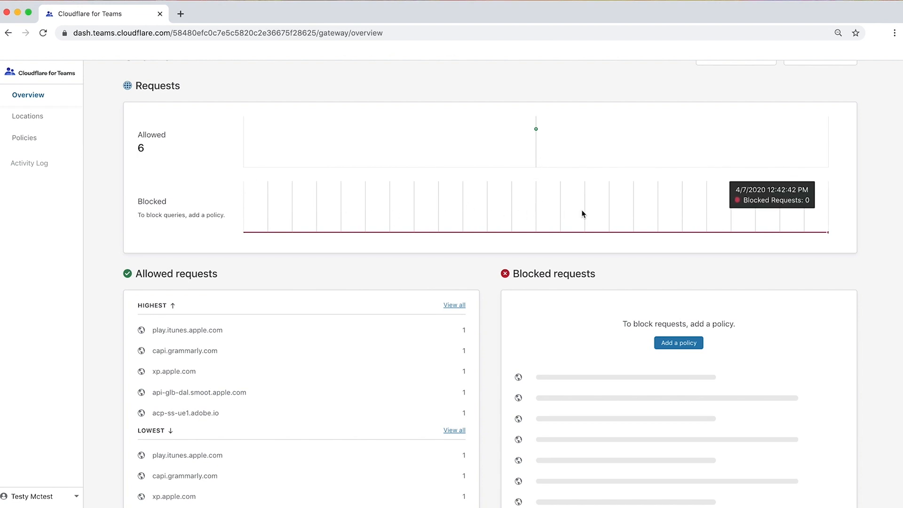
scroll(583, 214, "down", 3)
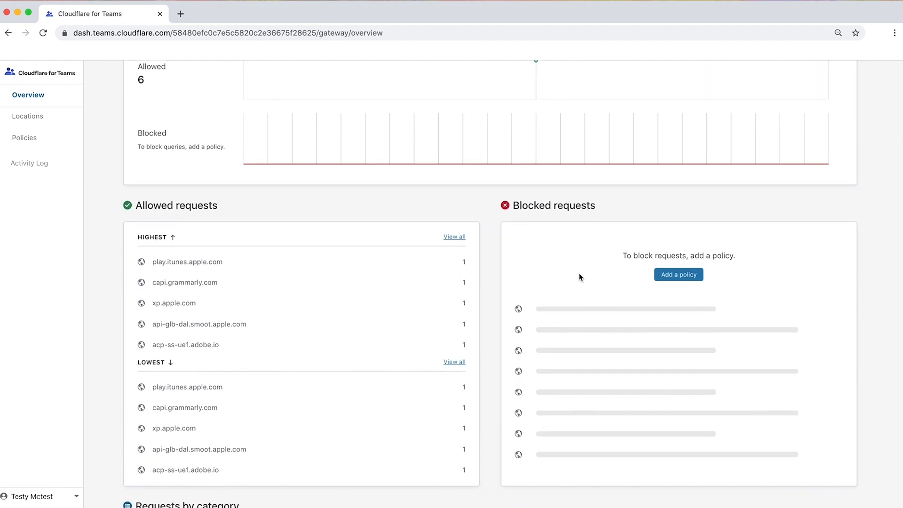
scroll(373, 477, "up", 5)
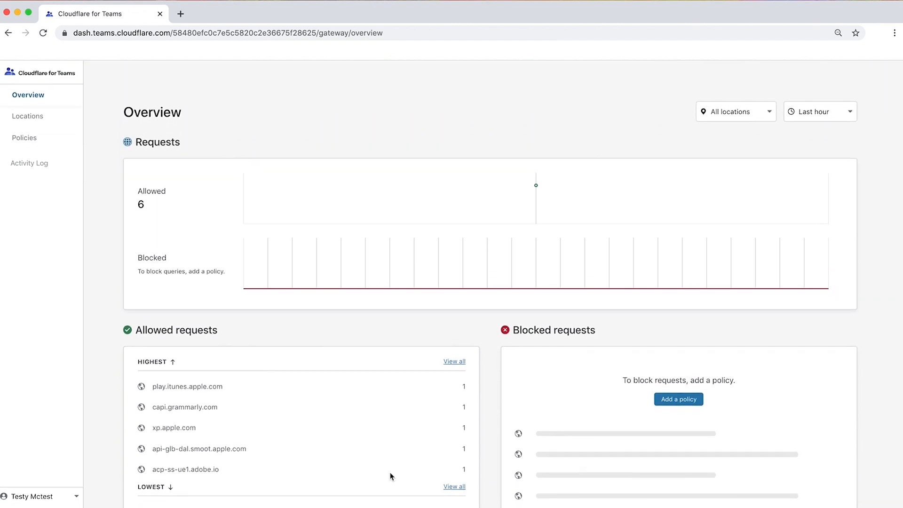
left_click(43, 118)
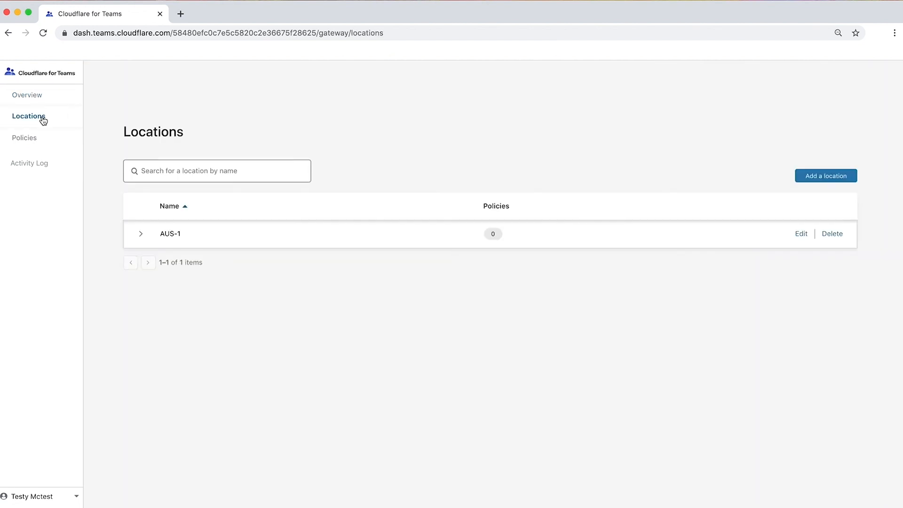
left_click(802, 234)
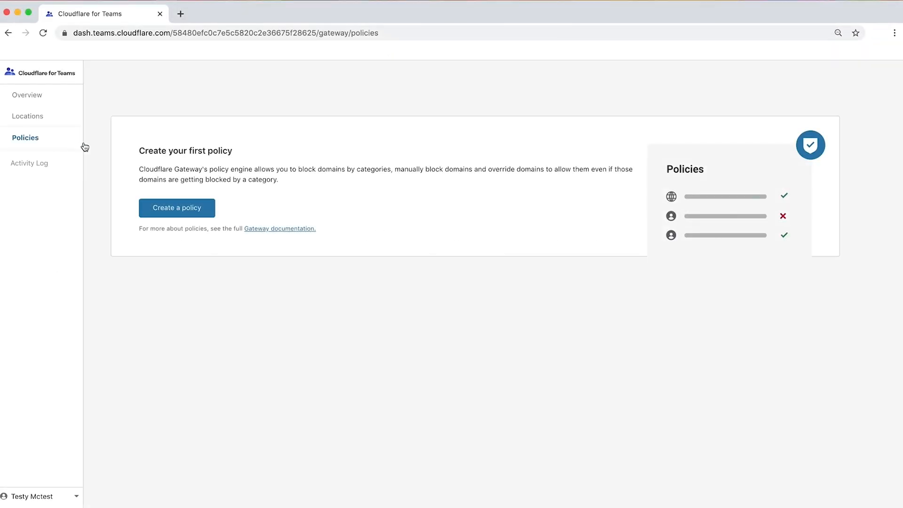
Step: Create a policy named "No Malware or Social Media" and assign the AUS-1 location to it
left_click(210, 214)
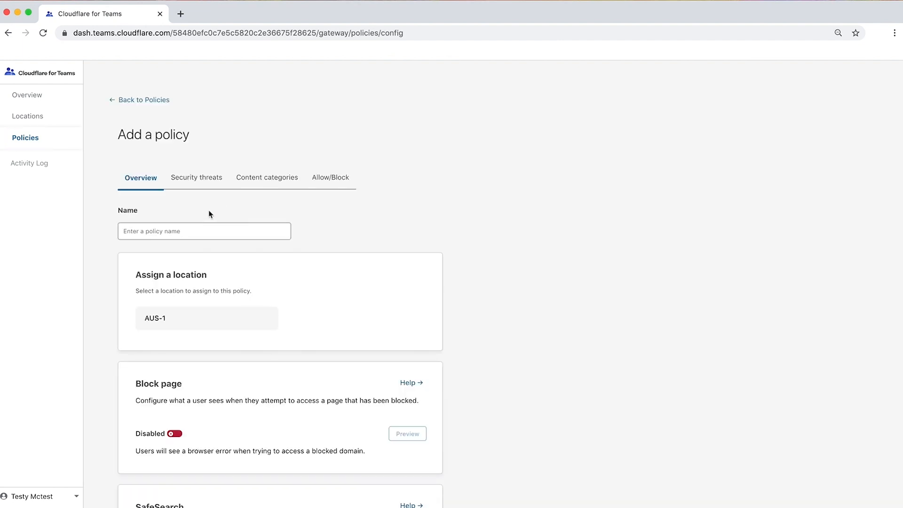
left_click(200, 230)
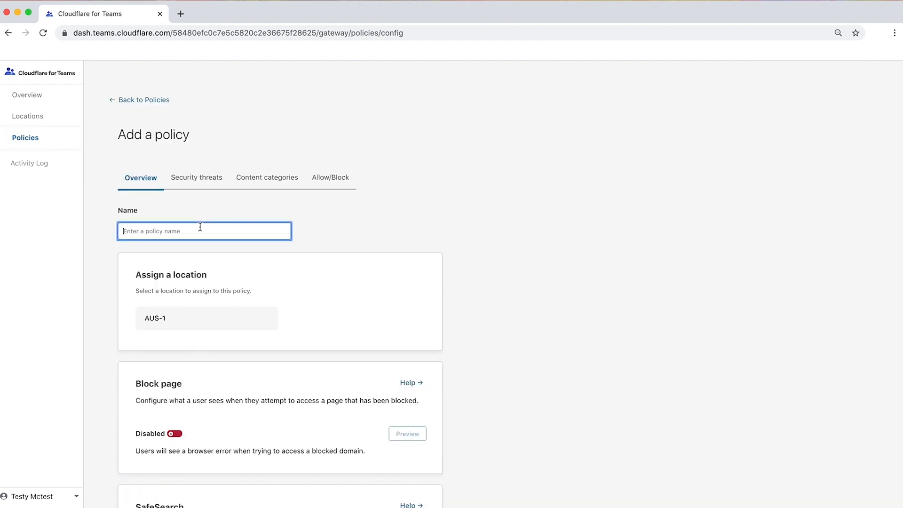
type("No Malware or Social Media")
scroll(311, 290, "down", 1)
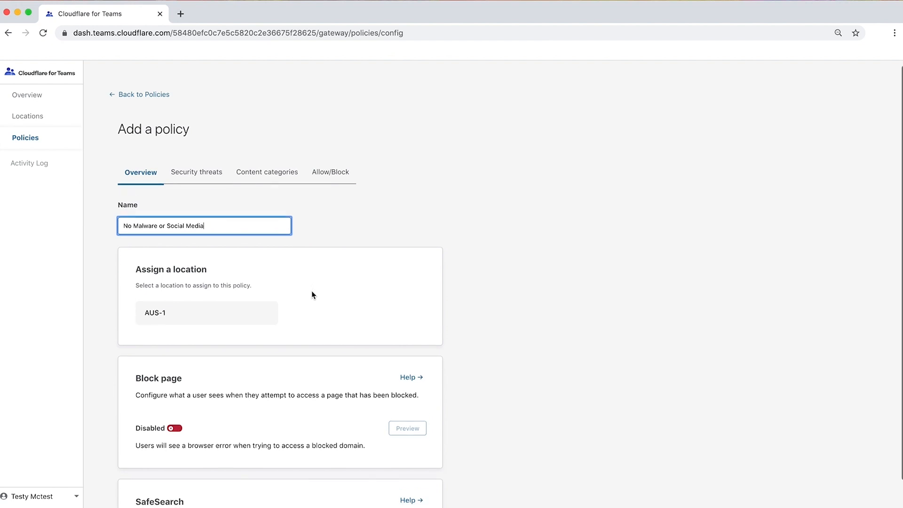
left_click(256, 303)
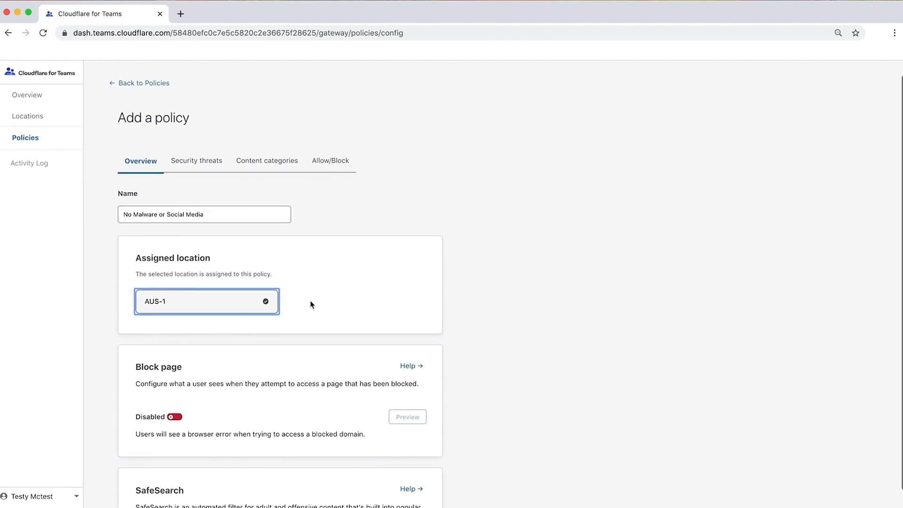
Step: Enable the policy's block page to preview it, and disable it again
scroll(336, 308, "down", 4)
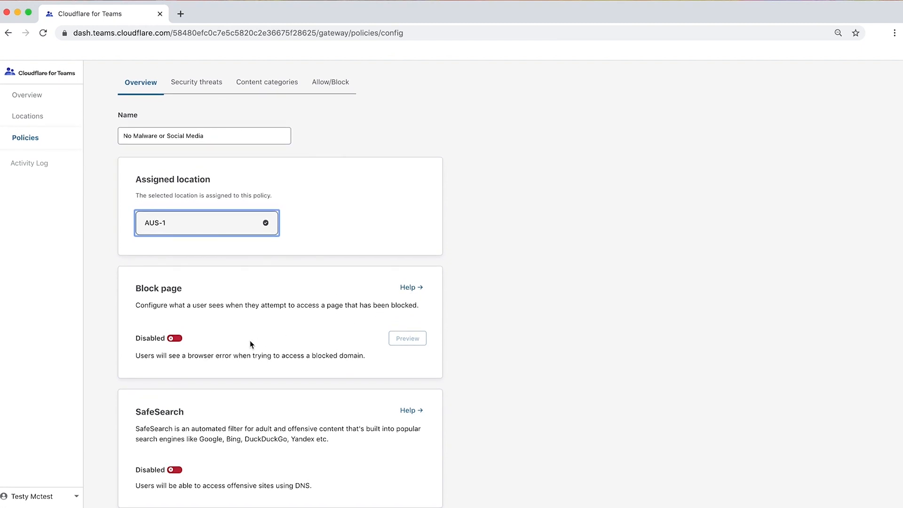
left_click(174, 339)
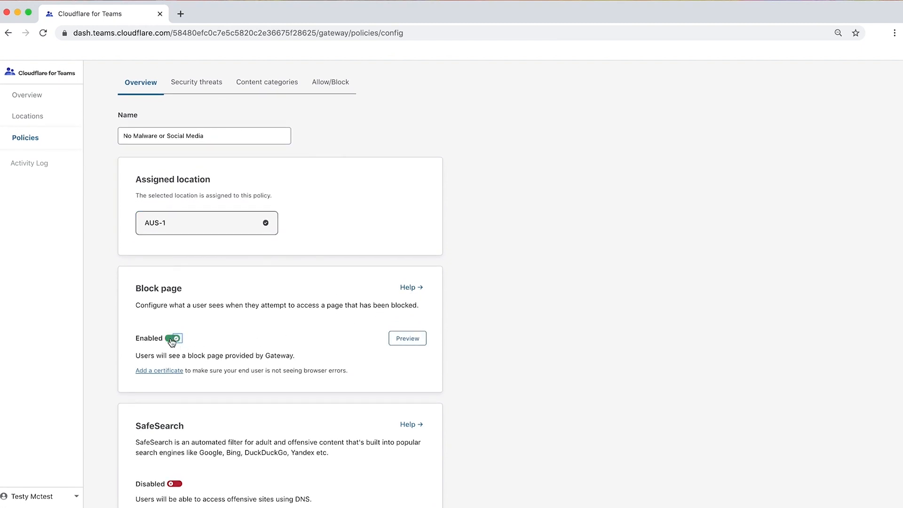
left_click(406, 342)
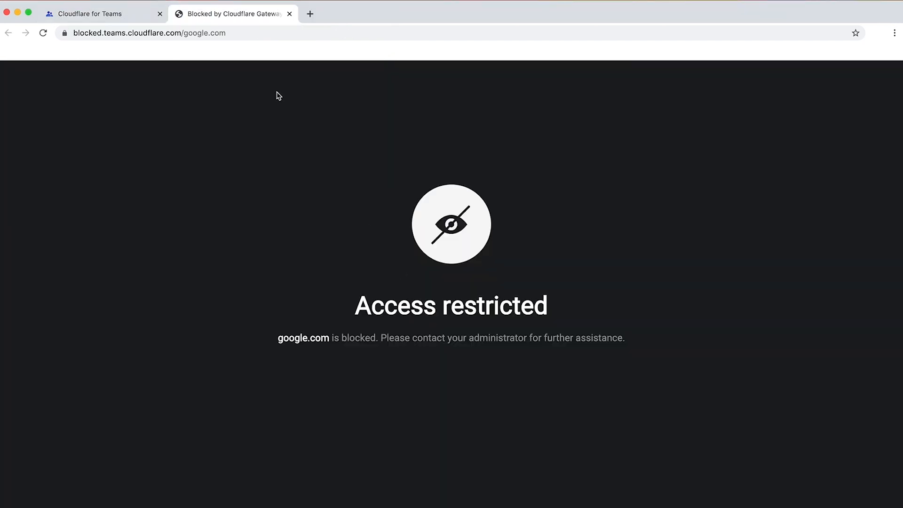
left_click(290, 13)
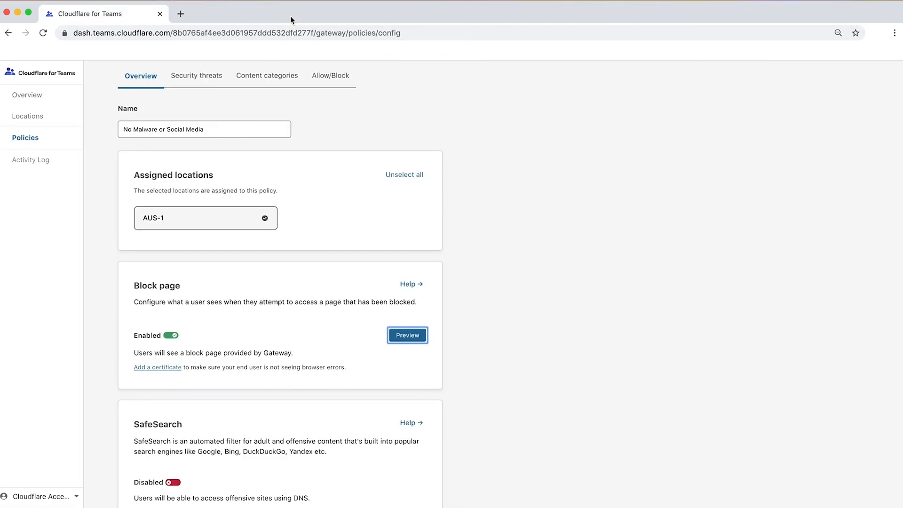
left_click(176, 336)
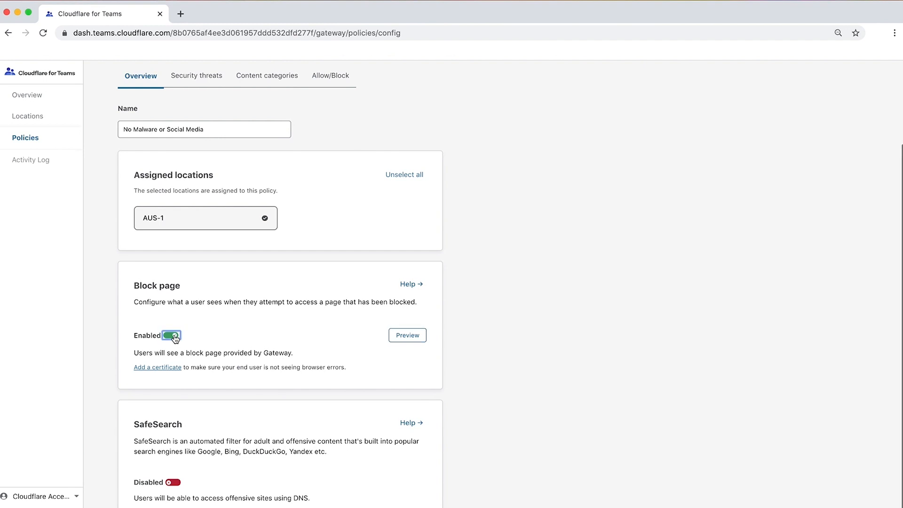
scroll(320, 358, "down", 1)
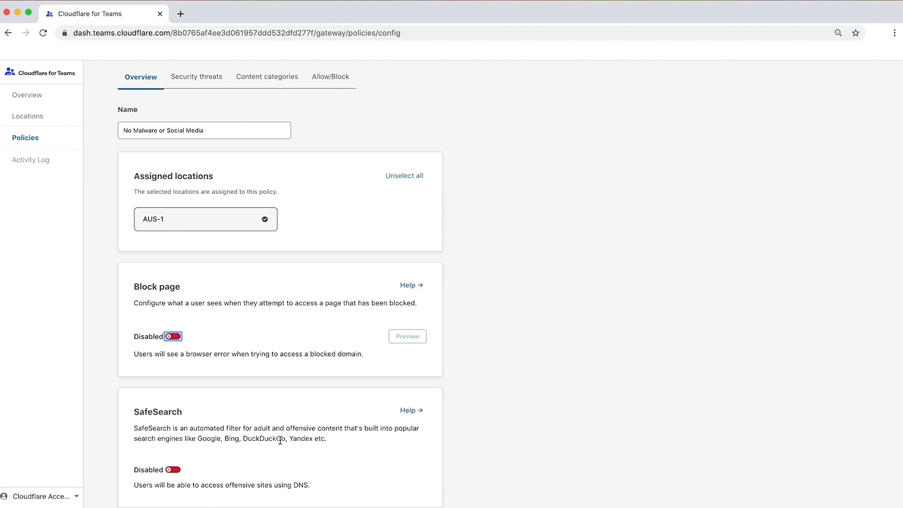
Step: Toggle Block all on and off in the policy's security threats, and block only Malware
scroll(280, 441, "up", 3)
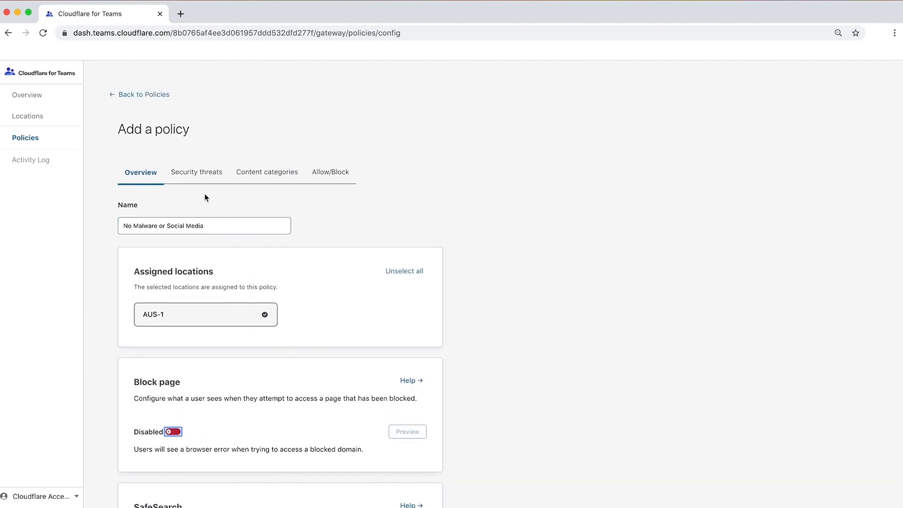
left_click(203, 176)
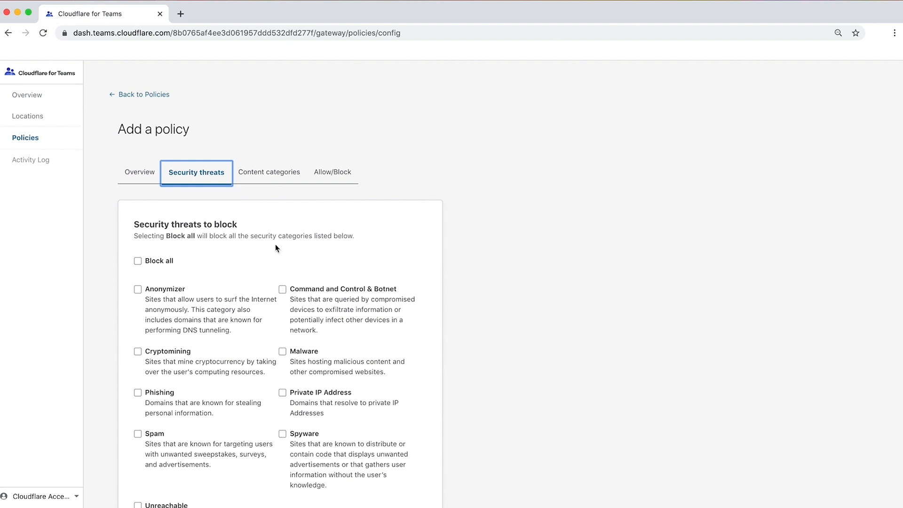
left_click(138, 262)
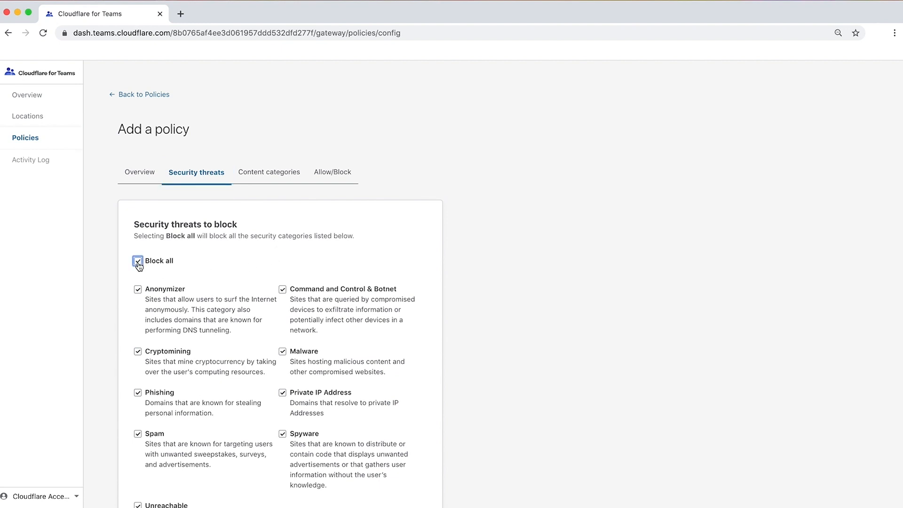
left_click(137, 262)
left_click(282, 353)
scroll(350, 352, "down", 1)
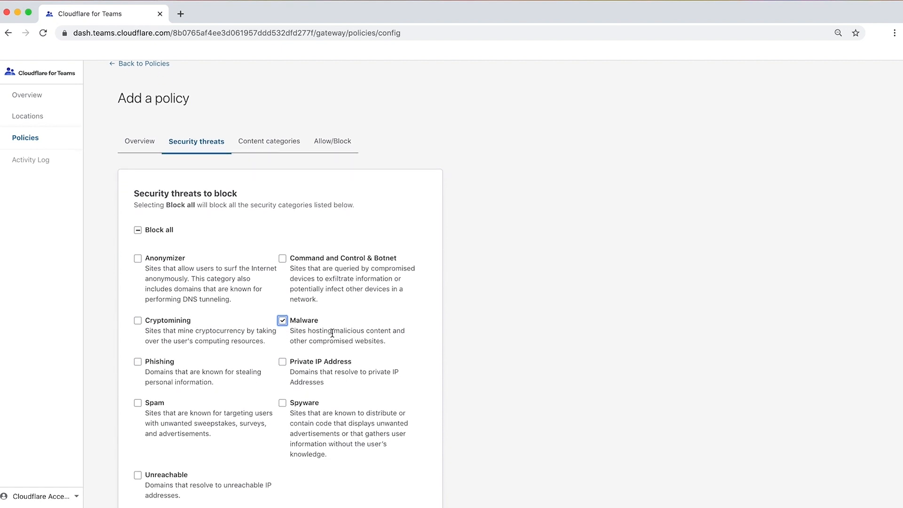
Step: Block the Society & Lifestyle content category with its subcategories in the policy
left_click(271, 150)
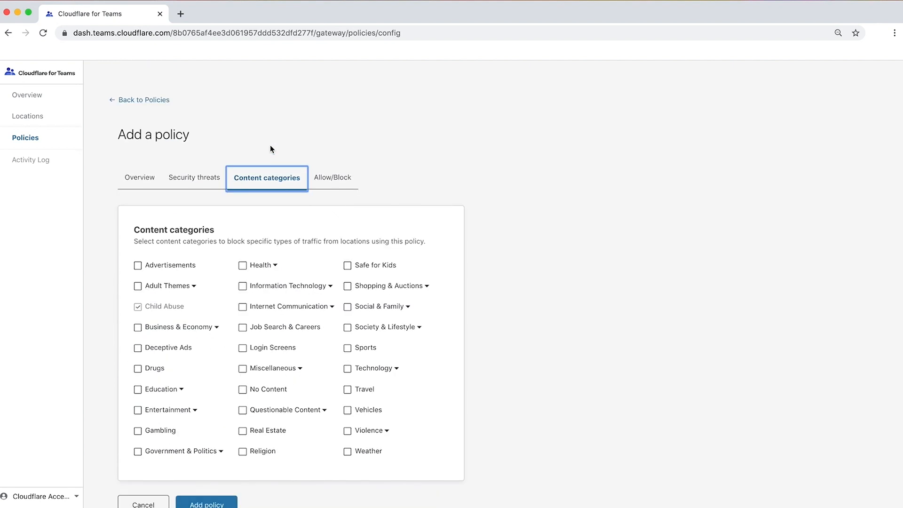
left_click(349, 332)
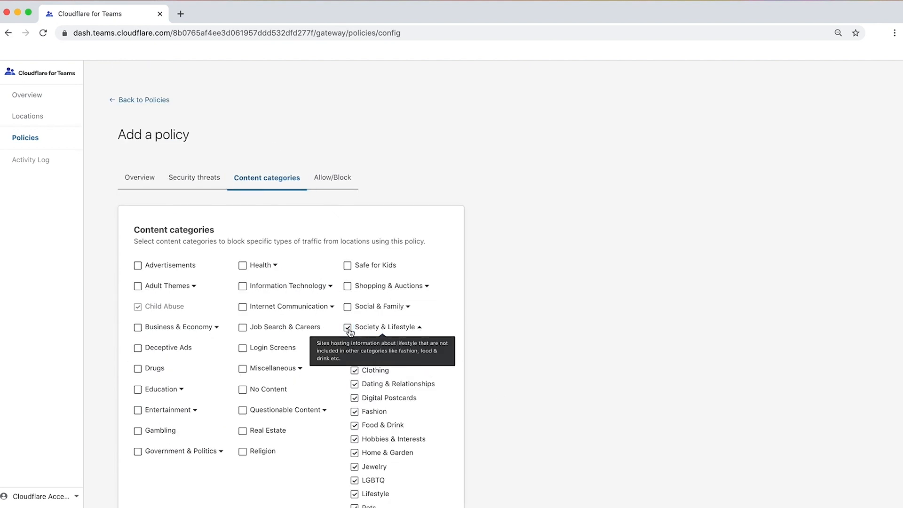
Step: Unblock the whole Society & Lifestyle category and block only its Social Networks subcategory in the policy
scroll(414, 431, "down", 3)
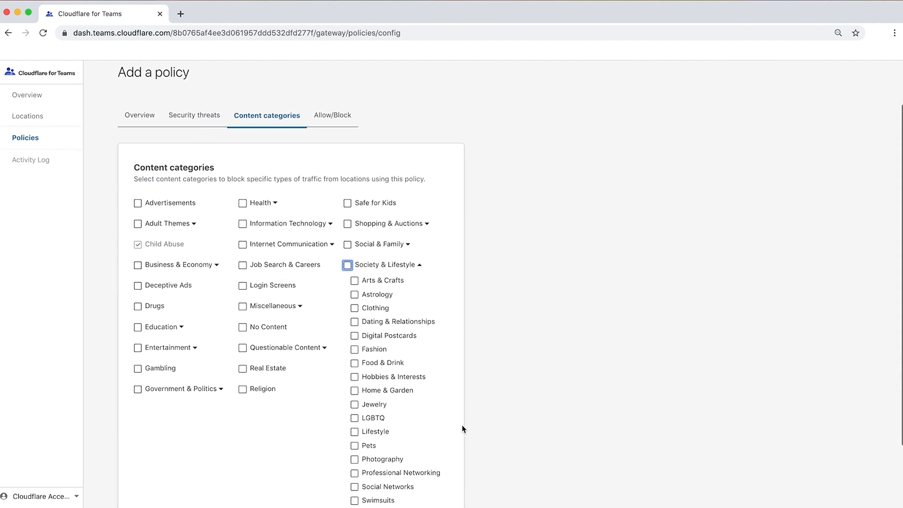
mouse_move(411, 449)
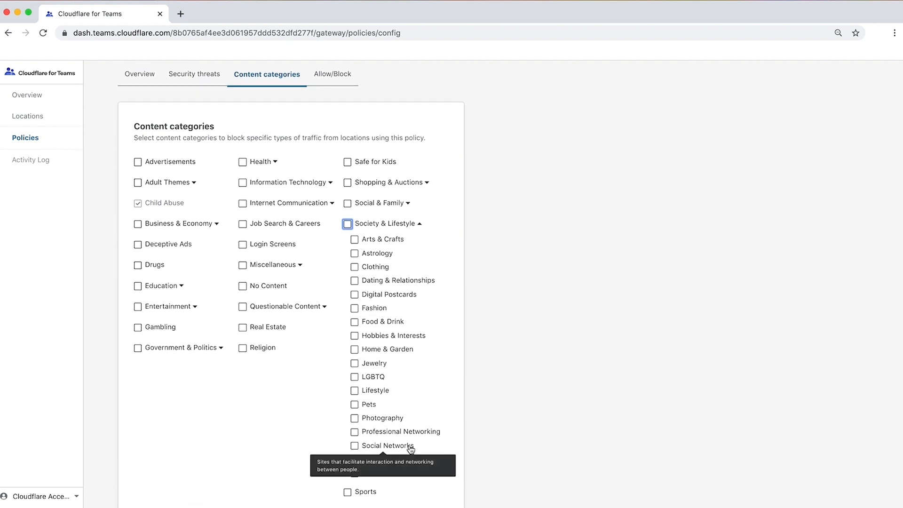
left_click(411, 448)
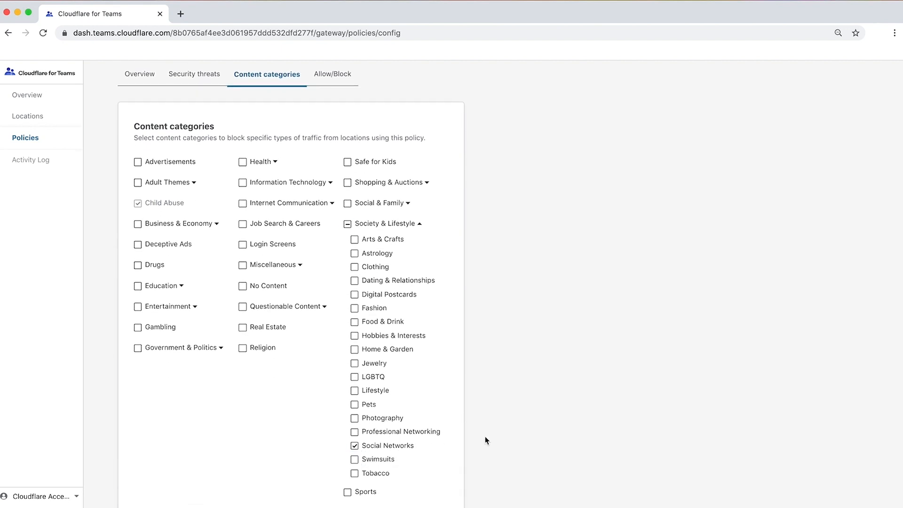
scroll(486, 440, "down", 2)
scroll(486, 440, "up", 4)
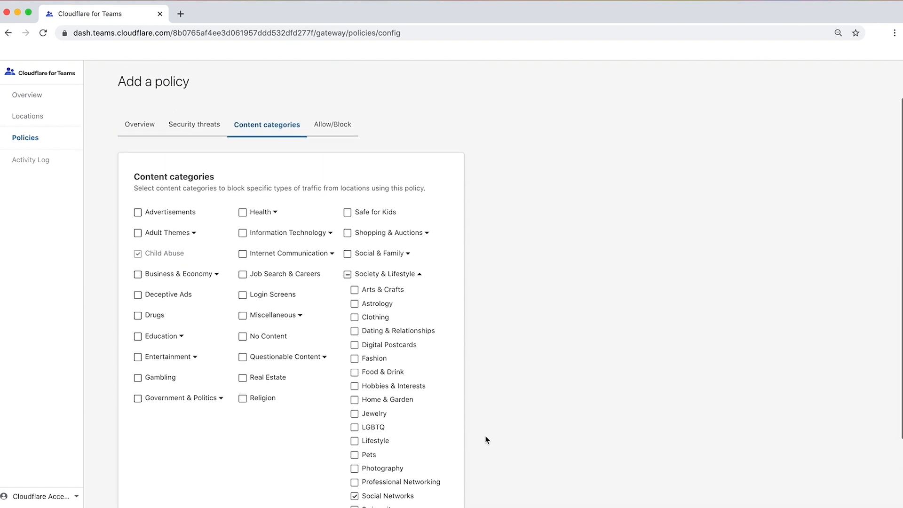
scroll(486, 440, "up", 2)
Step: Add chatgoogle.com as a blocked domain in the policy's Allow/Block domain list, and save the new policy
left_click(340, 176)
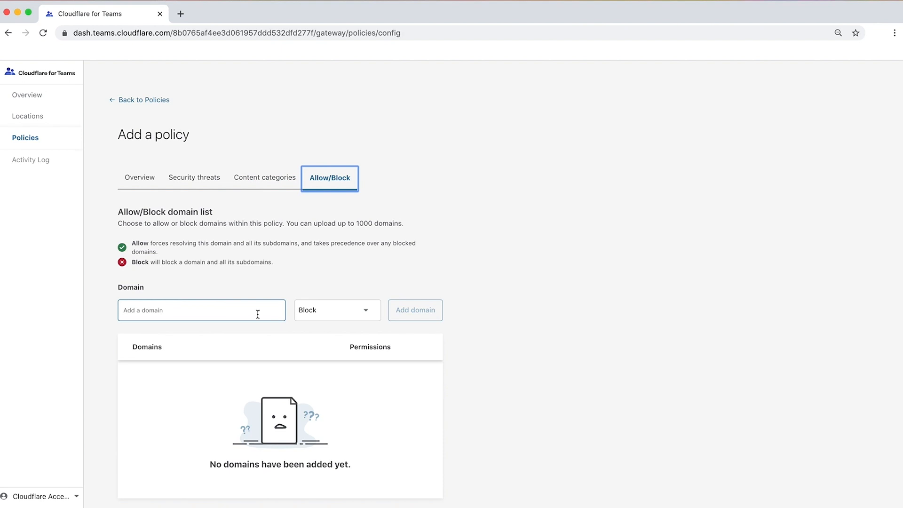
left_click(258, 314)
type("chatgoogle.c")
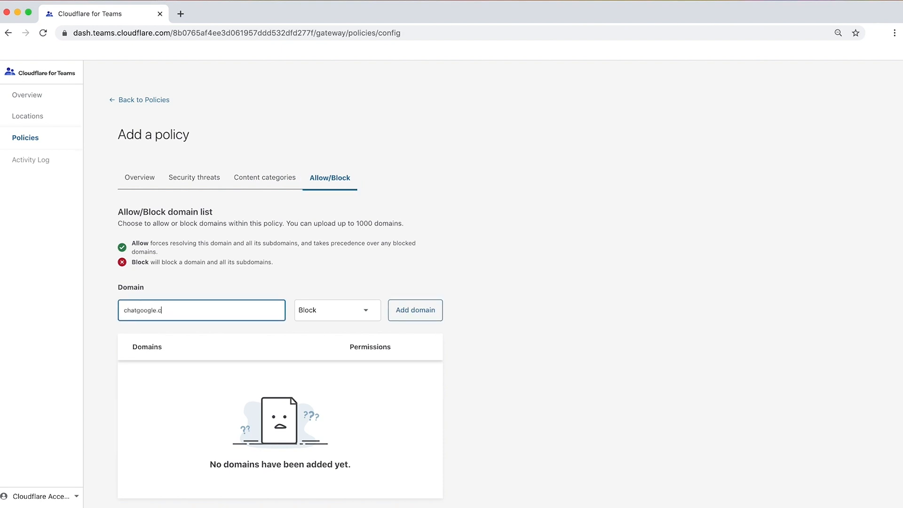
type("om")
left_click(414, 319)
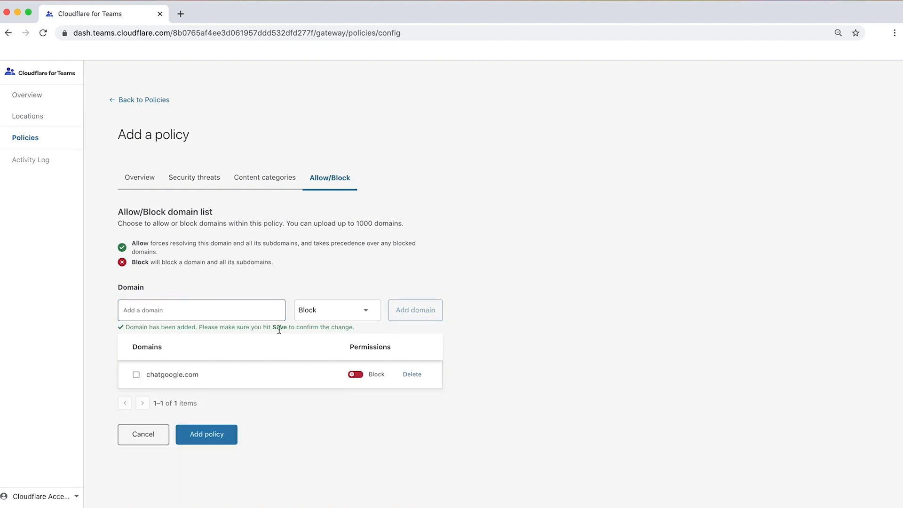
left_click(220, 439)
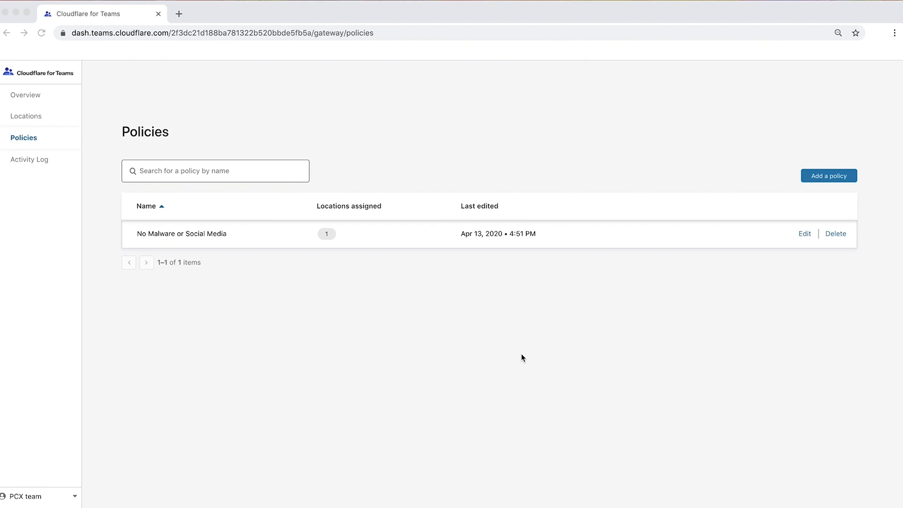
Step: Open the activity log and examine the request data and categories of the newest safebrowsing.googleapis.com request
left_click(59, 164)
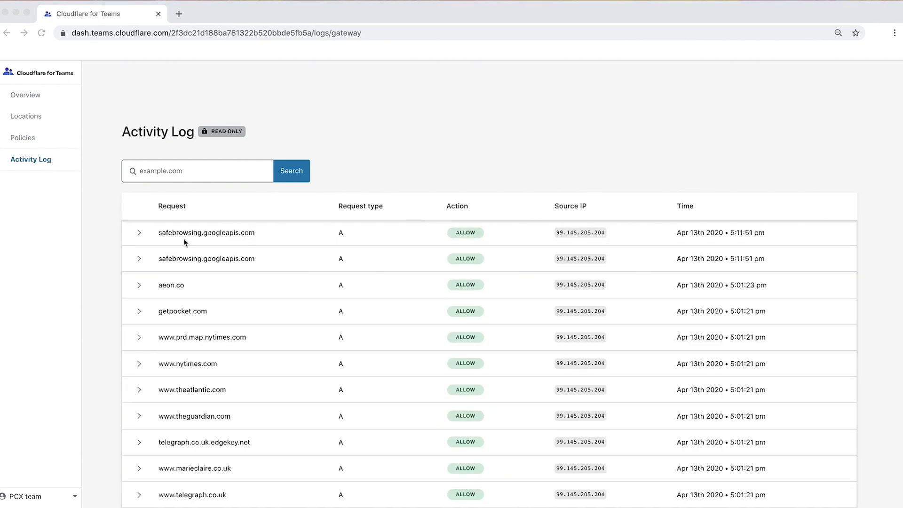
left_click(140, 235)
left_click(139, 235)
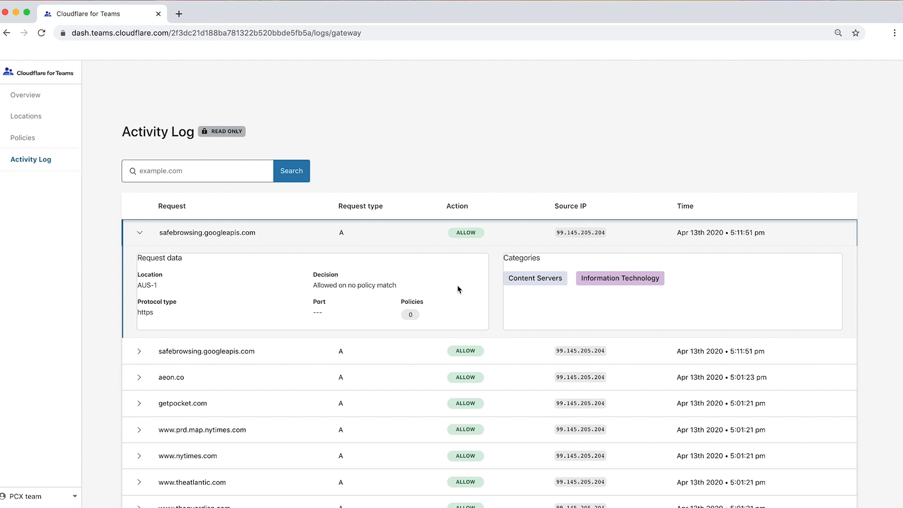
mouse_move(564, 284)
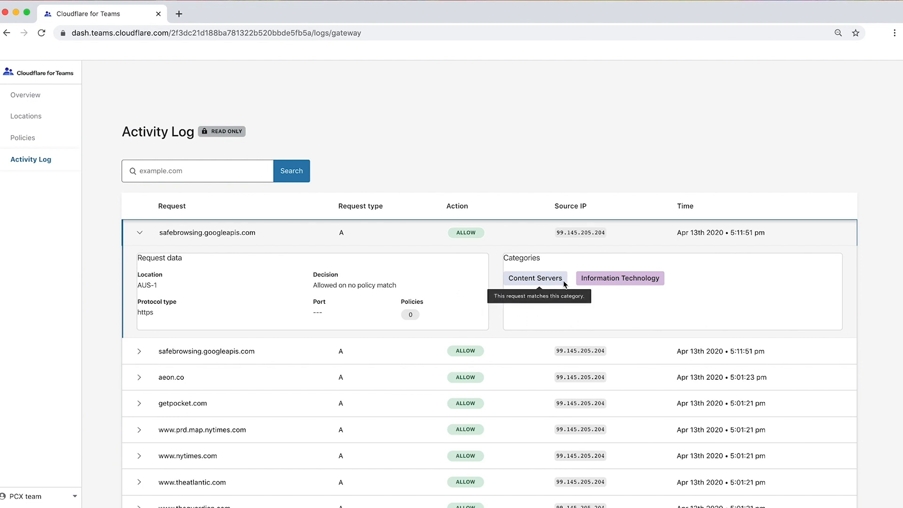
mouse_move(660, 289)
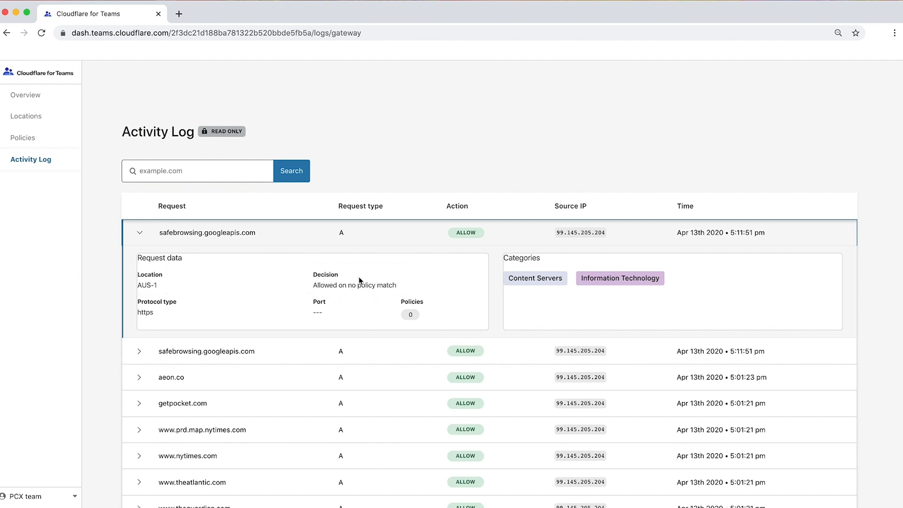
Step: Test the policy by visiting twitter.com in a new browser tab, and return to the Gateway dashboard's request overview
key("super+t")
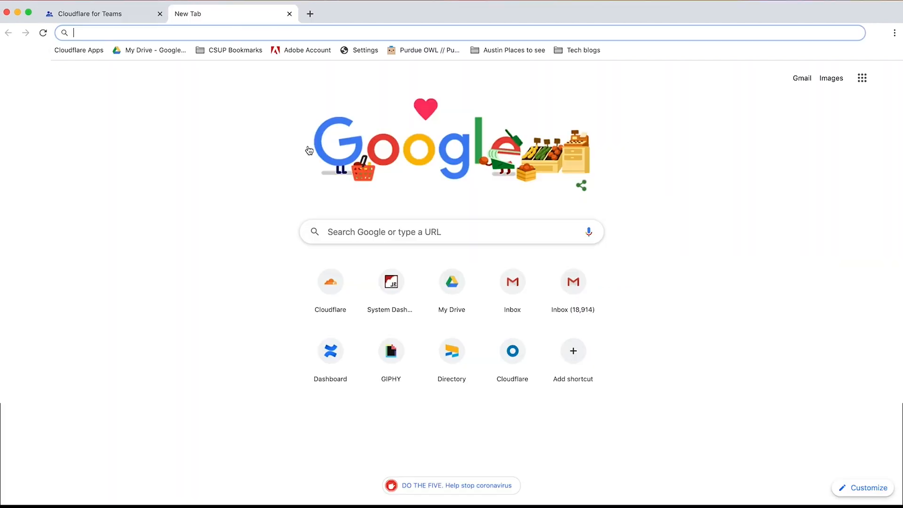
type("twitter.com")
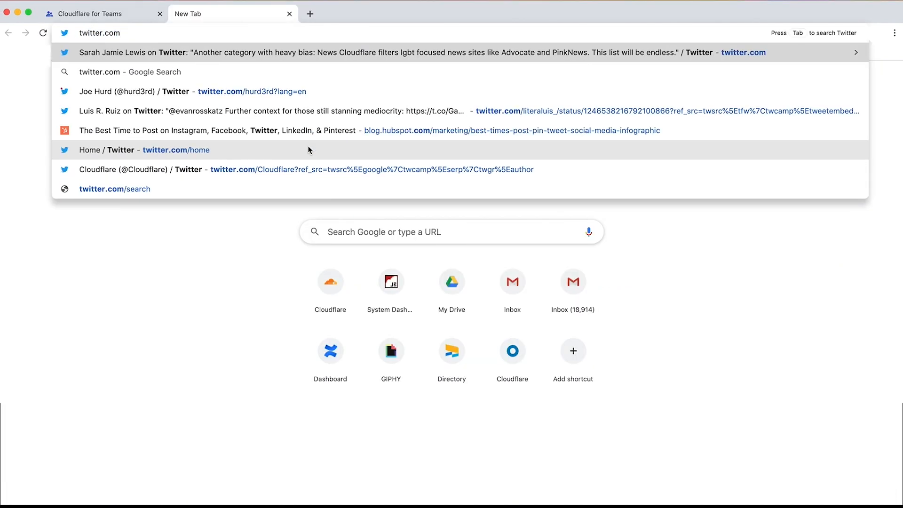
key("Return")
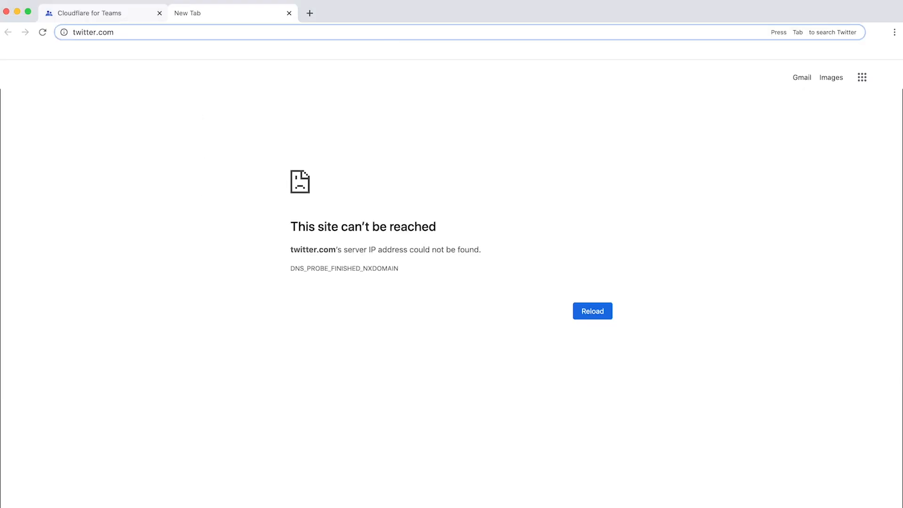
key("ctrl+Tab")
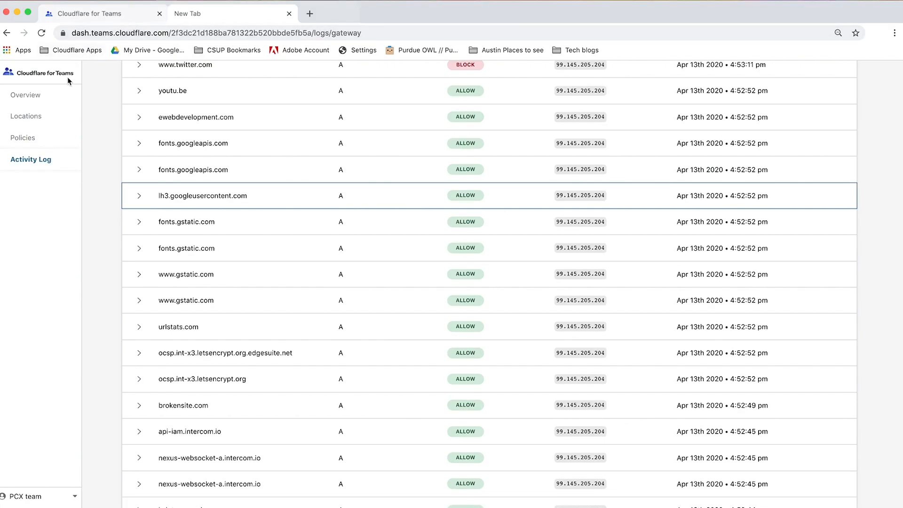
left_click(57, 95)
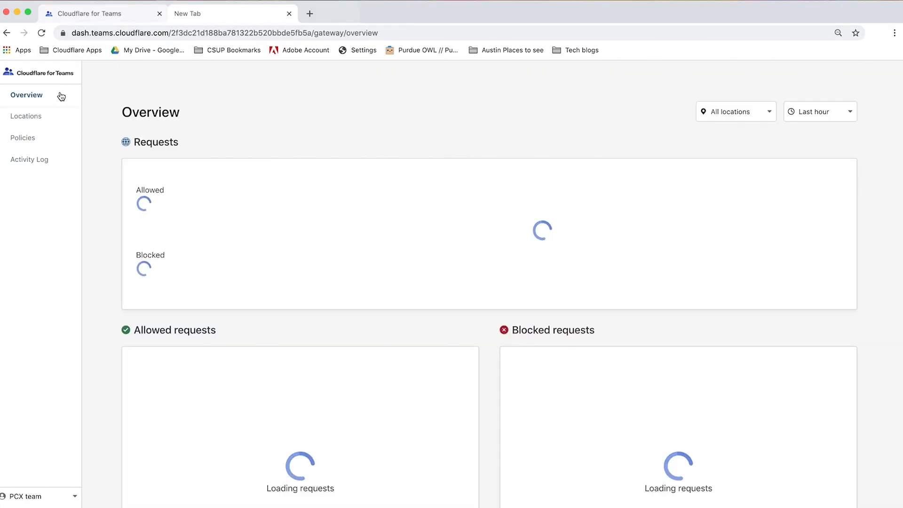